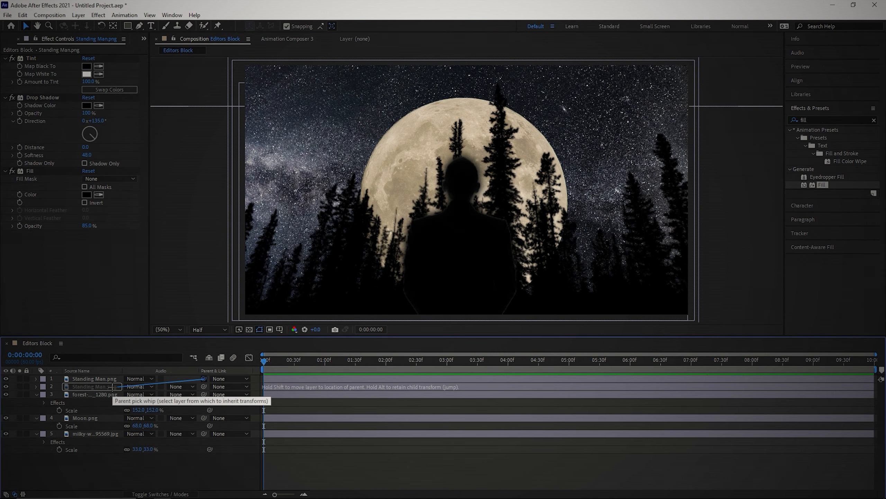
# Step: Rename the layers Man Shadow, Man, Trees, Moon and Sky, and give them distinct label colors
pyautogui.press('Return')
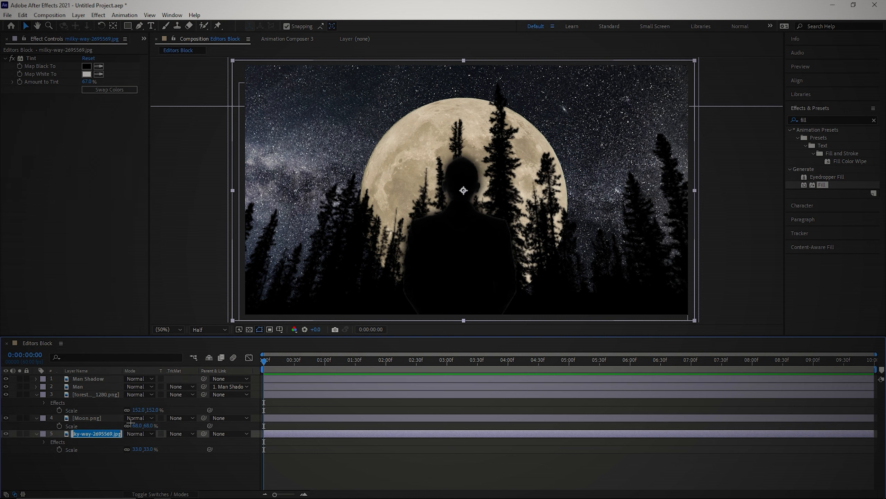
pyautogui.rightClick(71, 398)
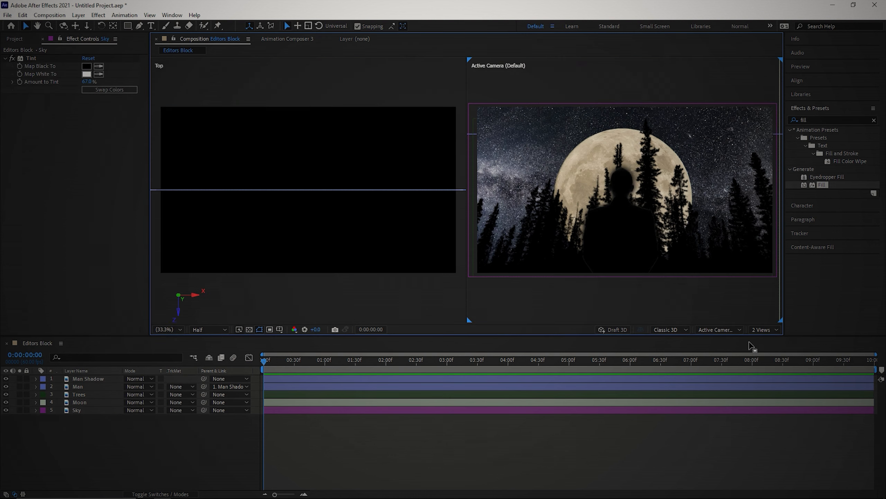
# Step: Push the Sky layer back in depth and enlarge its scale until it fills the frame behind the other layers
pyautogui.click(84, 409)
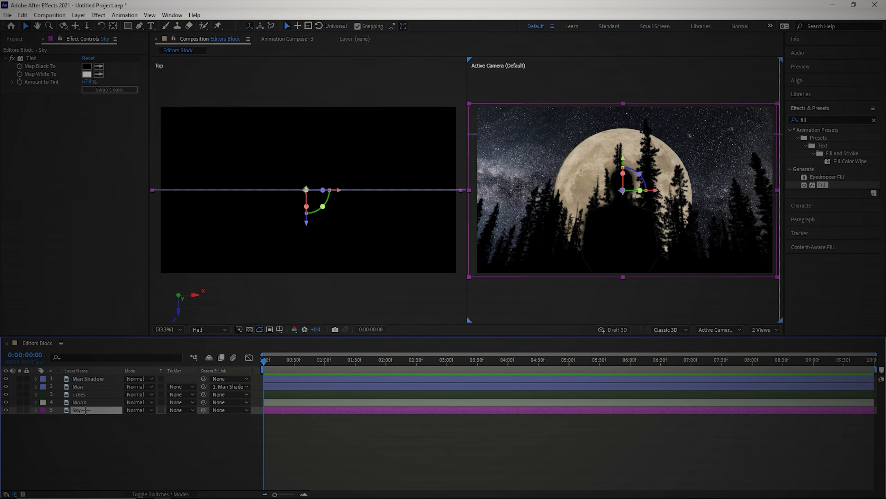
pyautogui.click(92, 424)
pyautogui.press('a')
pyautogui.moveTo(162, 449); pyautogui.dragTo(142, 471)
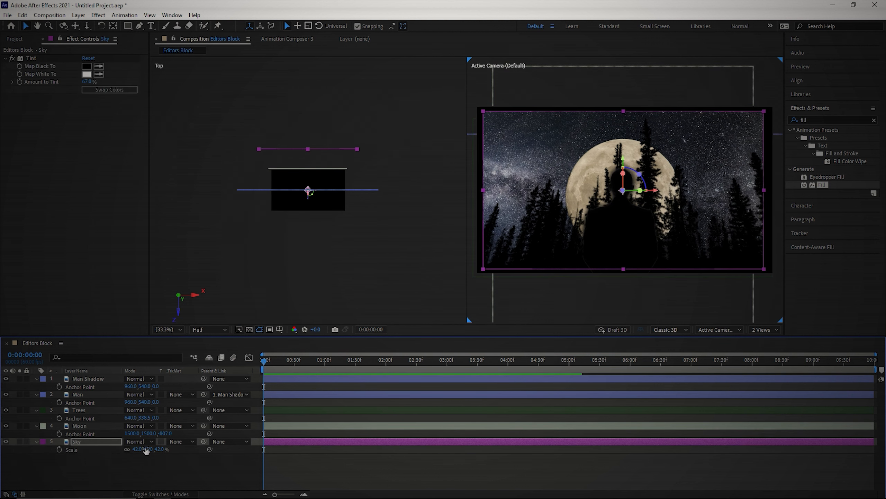
pyautogui.moveTo(147, 451); pyautogui.dragTo(148, 450)
pyautogui.press('p')
pyautogui.click(139, 450)
pyautogui.click(143, 460)
# Step: Adjust the Man layer's scale and raise the Moon layer's position at the 1-second mark
pyautogui.click(92, 396)
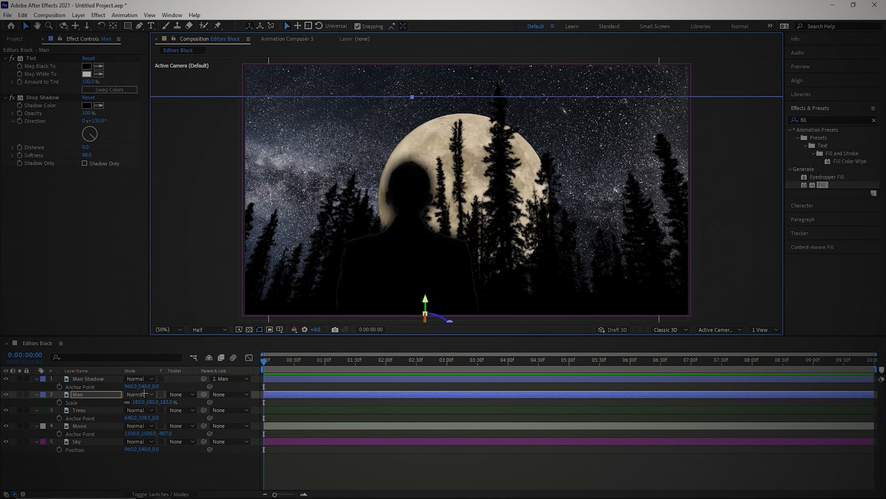
pyautogui.moveTo(131, 402); pyautogui.dragTo(134, 403)
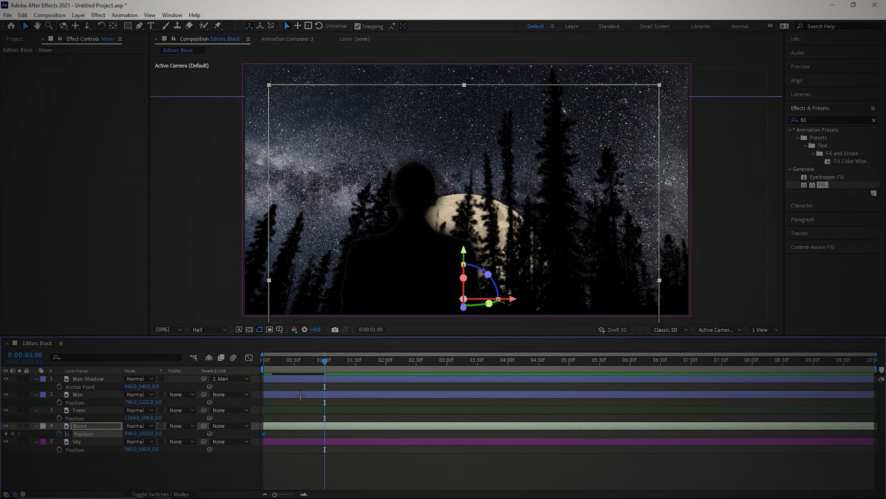
pyautogui.moveTo(145, 433); pyautogui.dragTo(105, 433)
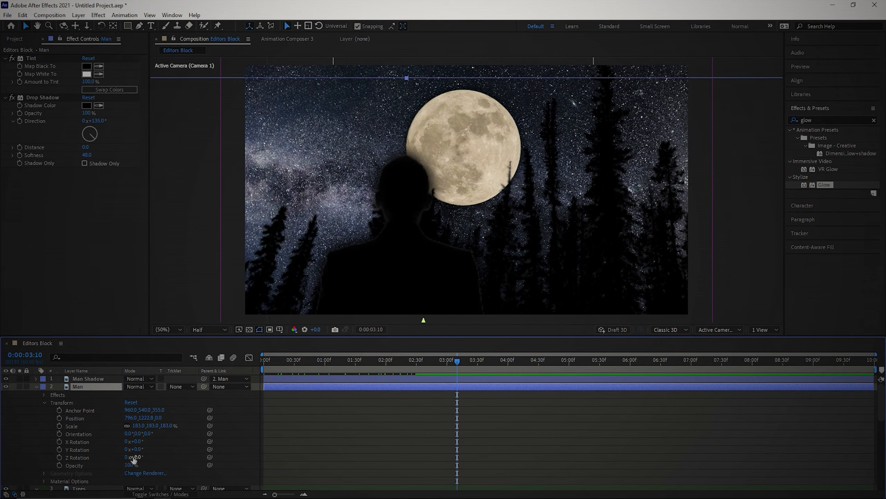
# Step: Move Camera 1 closer to the moon and preview the animation
pyautogui.moveTo(135, 457); pyautogui.dragTo(301, 456)
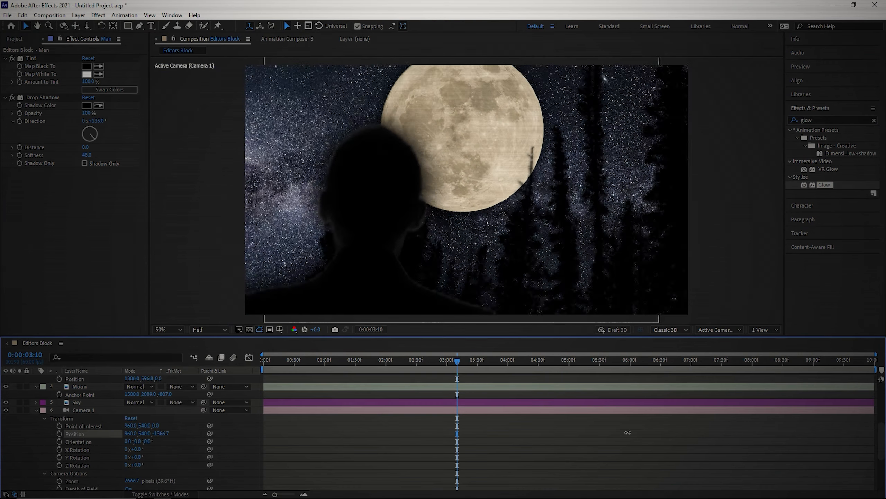
pyautogui.press('Home')
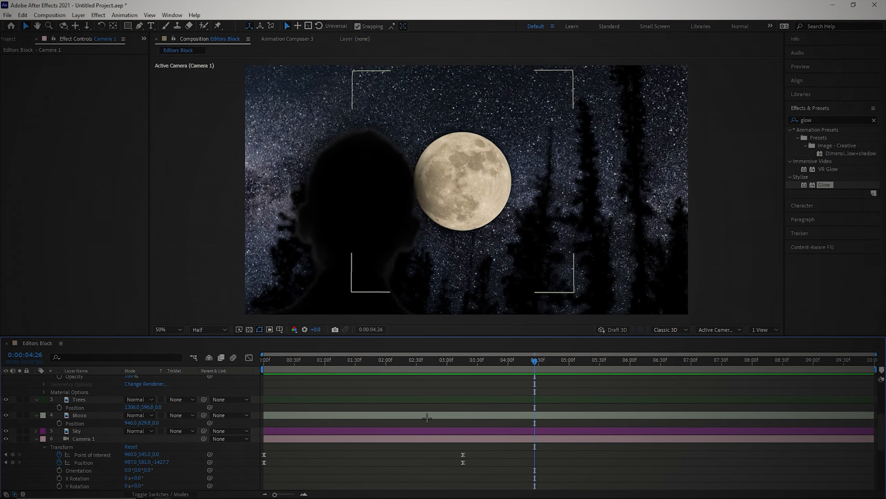
pyautogui.press('space')
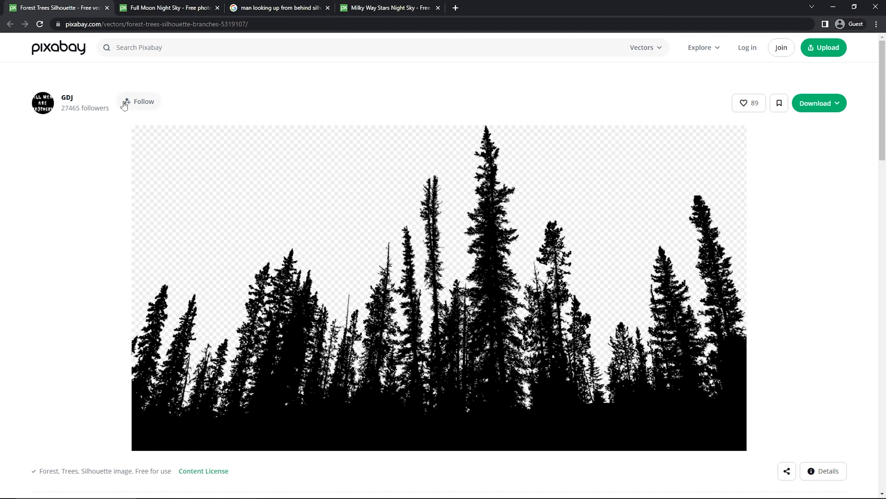
# Step: Review the browser pages holding the source images: forest silhouette, full moon, man silhouette search and Milky Way sky
pyautogui.click(163, 5)
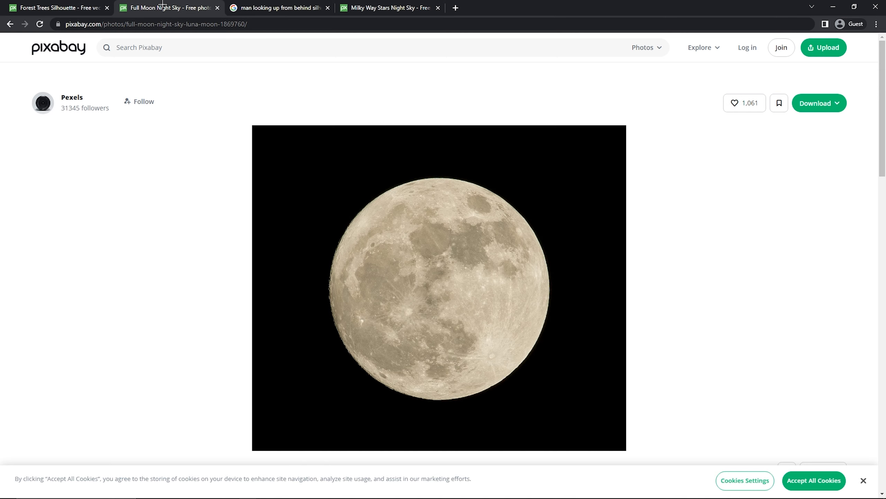
pyautogui.click(278, 4)
pyautogui.click(380, 4)
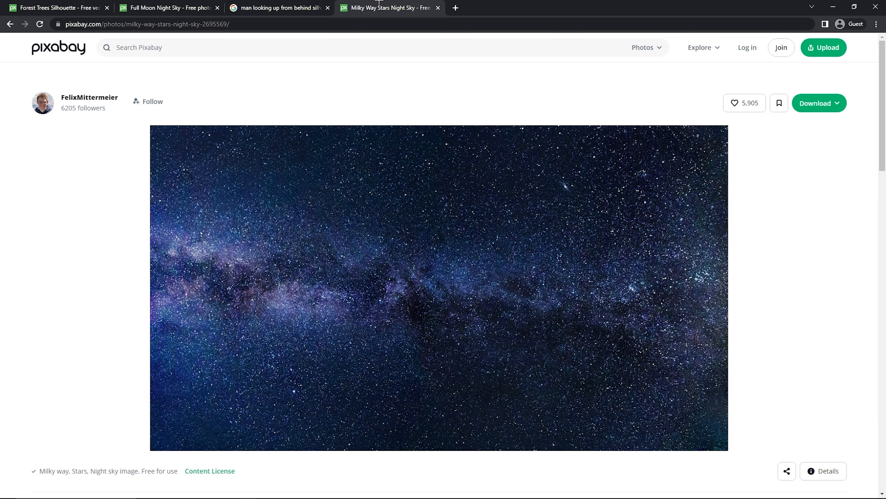
pyautogui.click(84, 3)
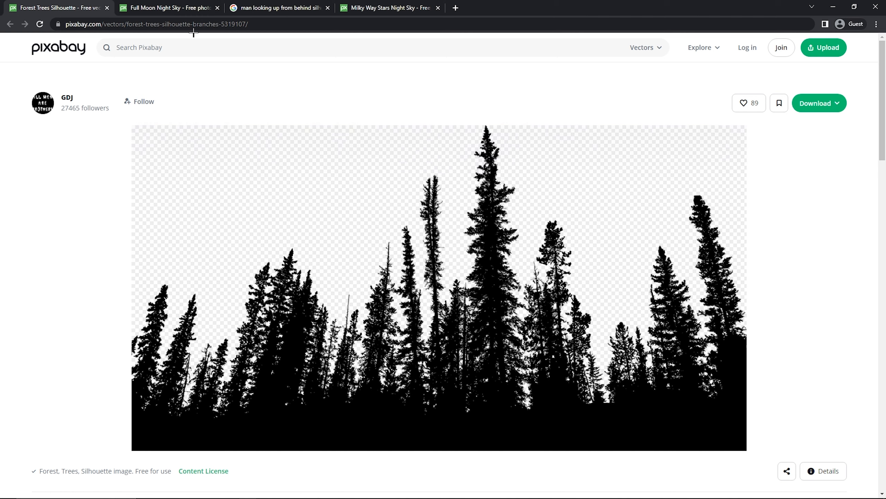
pyautogui.hotkey('ctrl', 'Tab')
pyautogui.hotkey('ctrl', 'Tab')
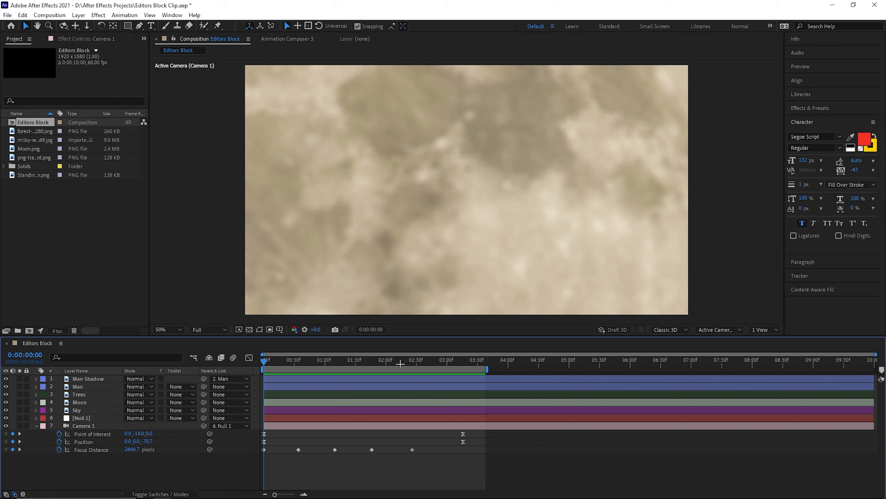
# Step: Examine Camera 1's keyframes and the Null, Sky, Moon and Trees layers in the finished Editors Block composition in After Effects
pyautogui.moveTo(523, 447); pyautogui.dragTo(374, 450)
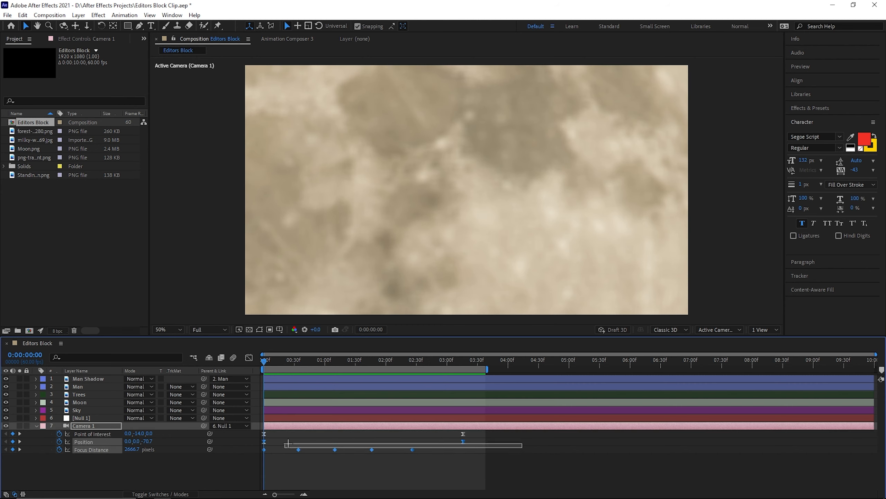
pyautogui.moveTo(288, 444); pyautogui.dragTo(259, 432)
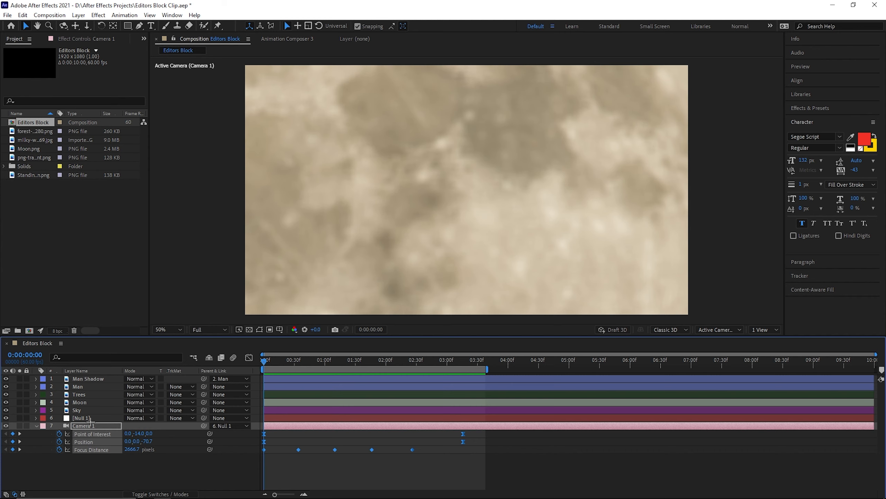
pyautogui.click(90, 418)
pyautogui.click(90, 410)
pyautogui.click(91, 402)
pyautogui.click(92, 394)
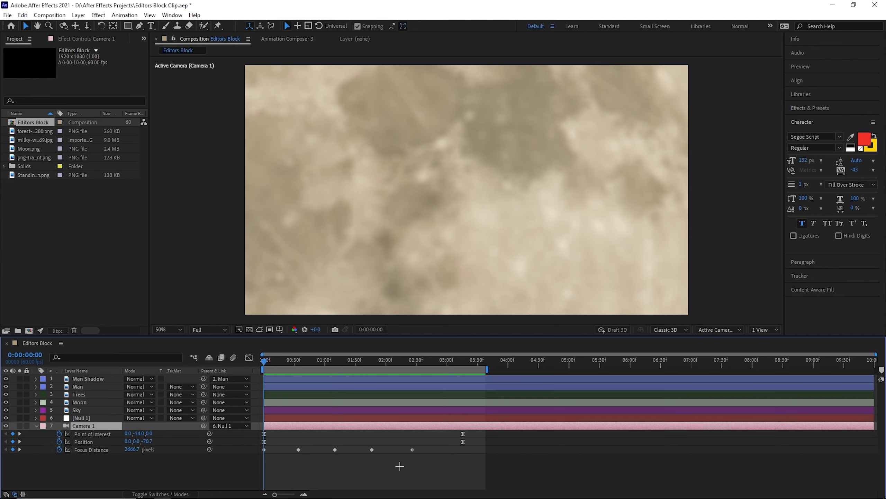
pyautogui.press('space')
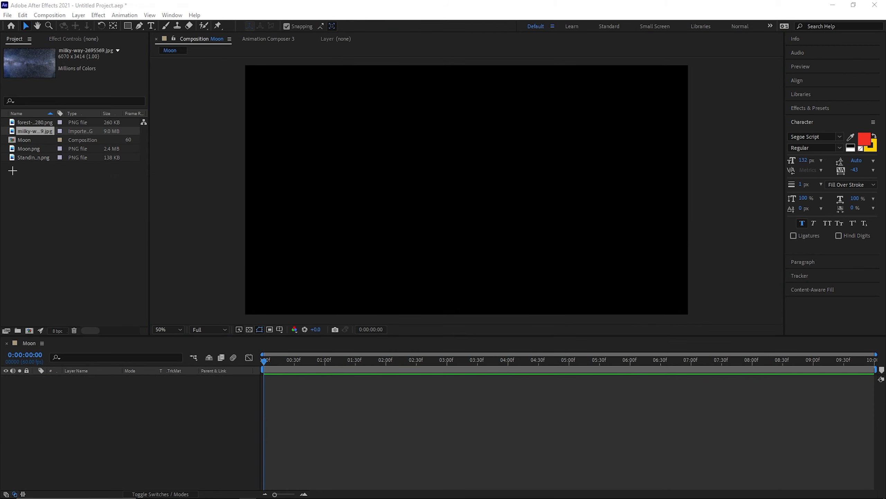
# Step: Place the milky-way image in the Moon composition and scale it to 32%
pyautogui.click(30, 149)
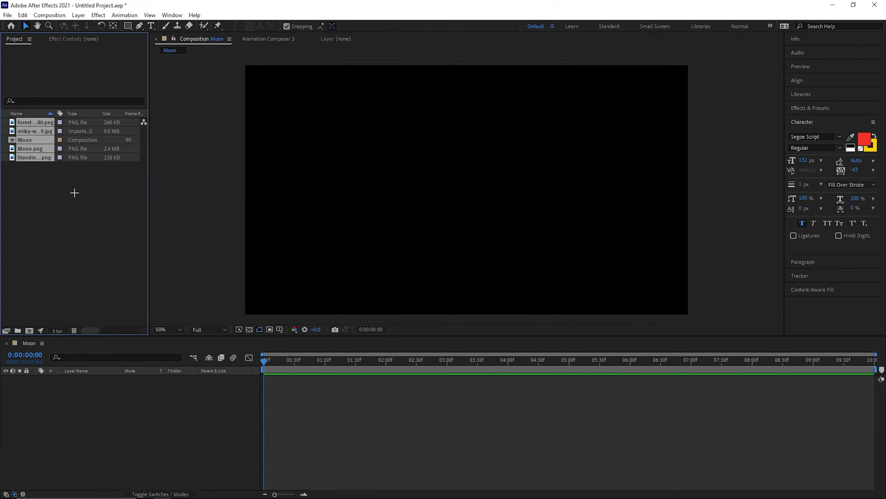
pyautogui.click(89, 214)
pyautogui.moveTo(39, 131); pyautogui.dragTo(270, 158)
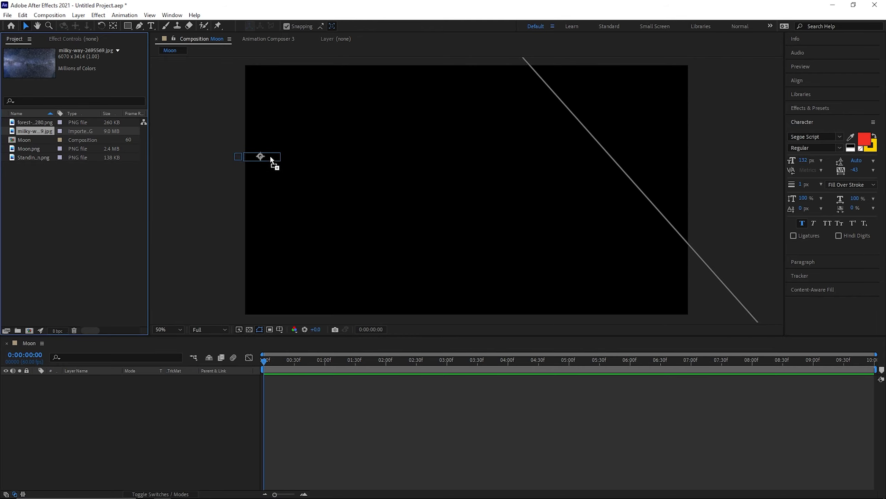
pyautogui.moveTo(442, 173); pyautogui.dragTo(441, 172)
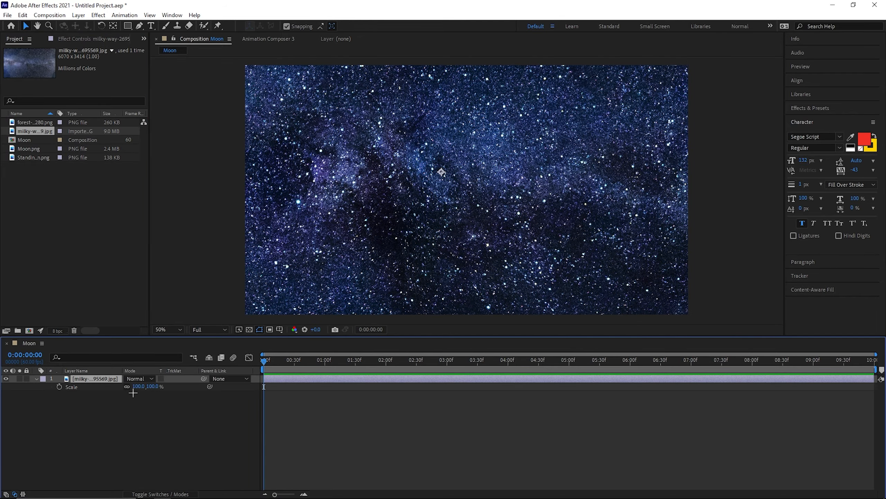
pyautogui.moveTo(134, 387); pyautogui.dragTo(151, 366)
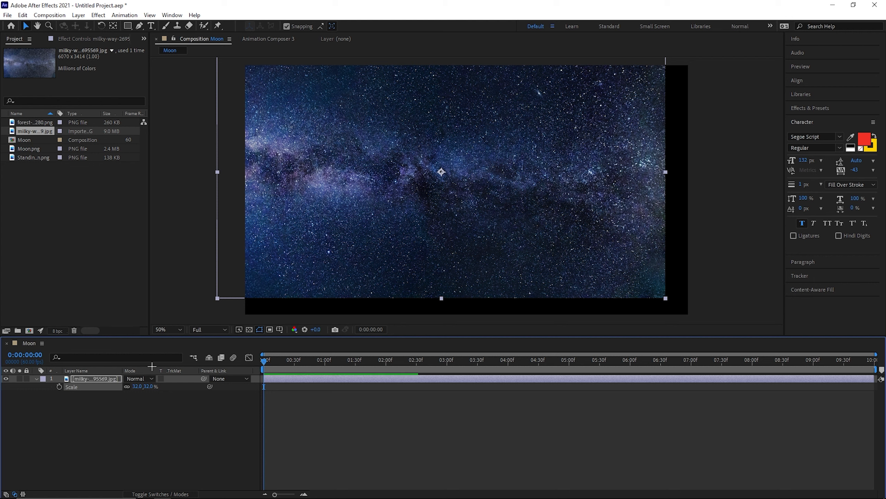
# Step: Center the milky-way layer horizontally and vertically in the composition
pyautogui.moveTo(344, 257); pyautogui.dragTo(362, 273)
pyautogui.click(801, 82)
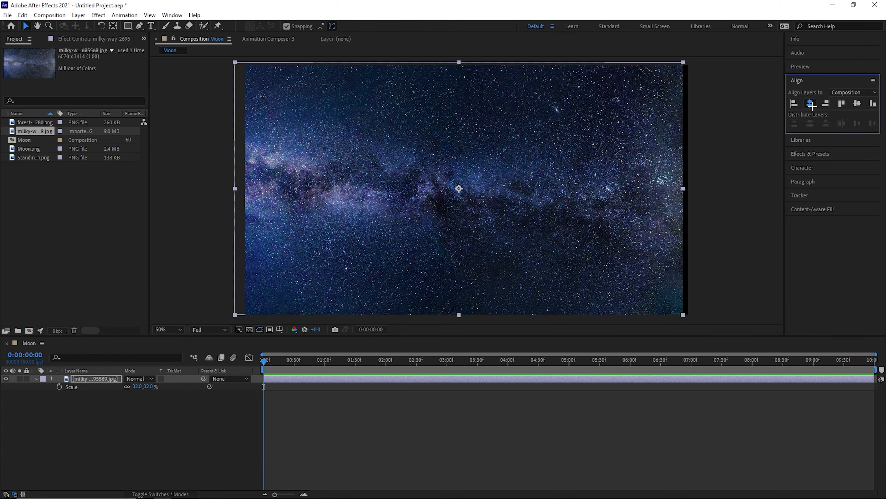
pyautogui.click(810, 104)
pyautogui.click(852, 107)
pyautogui.click(426, 408)
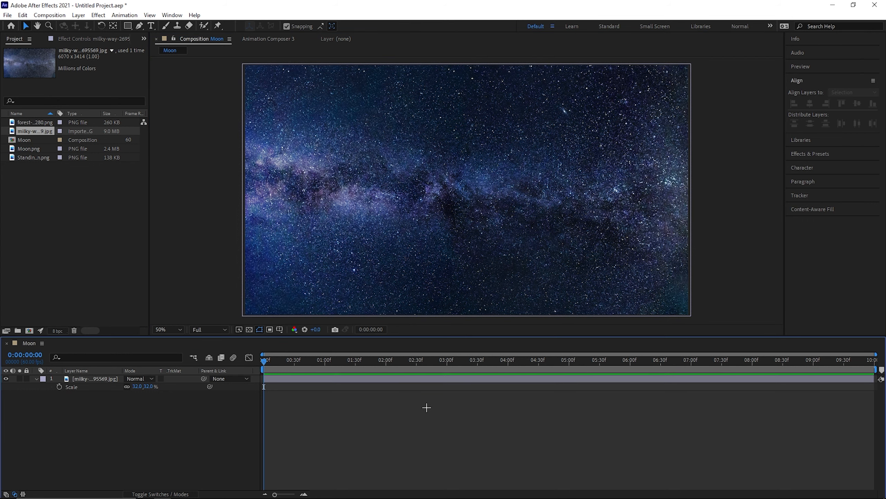
# Step: Place the forest silhouette image at the composition's center above the sky and apply the CC Lens effect to it
pyautogui.moveTo(27, 121); pyautogui.dragTo(454, 187)
pyautogui.click(809, 80)
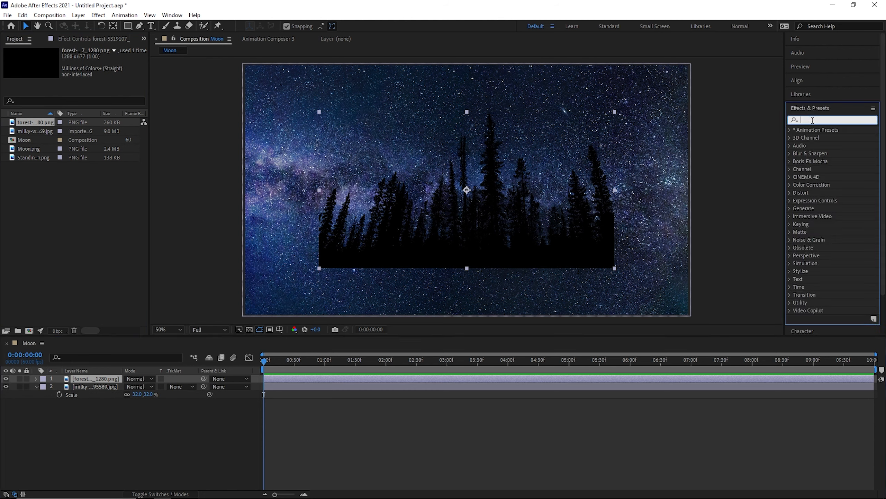
pyautogui.write('cc lens')
pyautogui.doubleClick(820, 138)
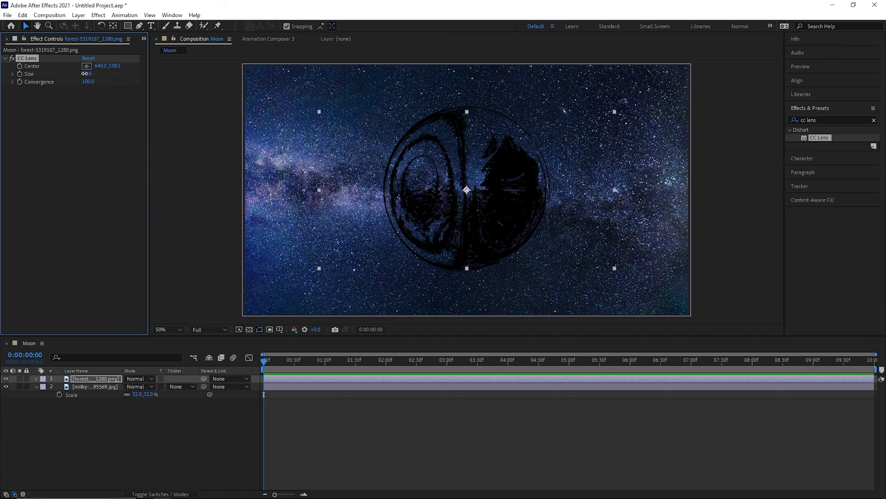
# Step: Set the forest layer's CC Lens size to 247 and its center to 640, 271.5
pyautogui.moveTo(85, 73); pyautogui.dragTo(198, 101)
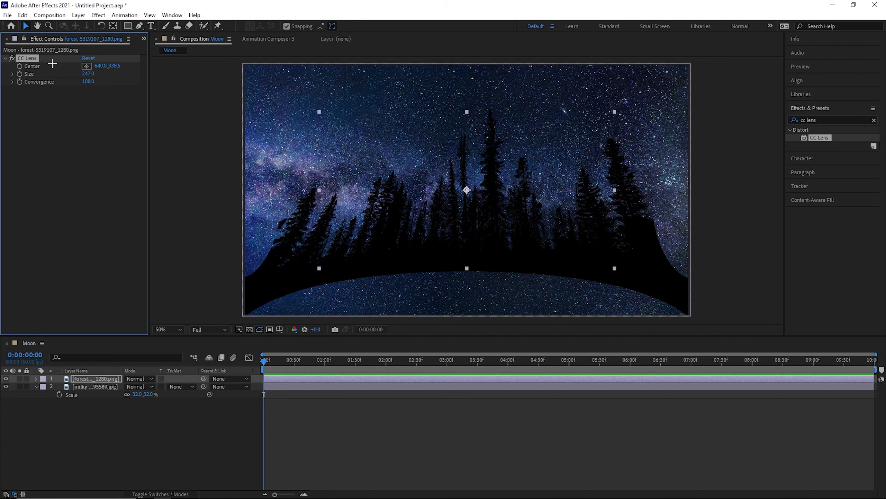
pyautogui.moveTo(112, 66); pyautogui.dragTo(75, 71)
# Step: Scale the forest layer to 127% and lower it to position 960, 713 so the trees cover the frame's lower edge
pyautogui.press('p')
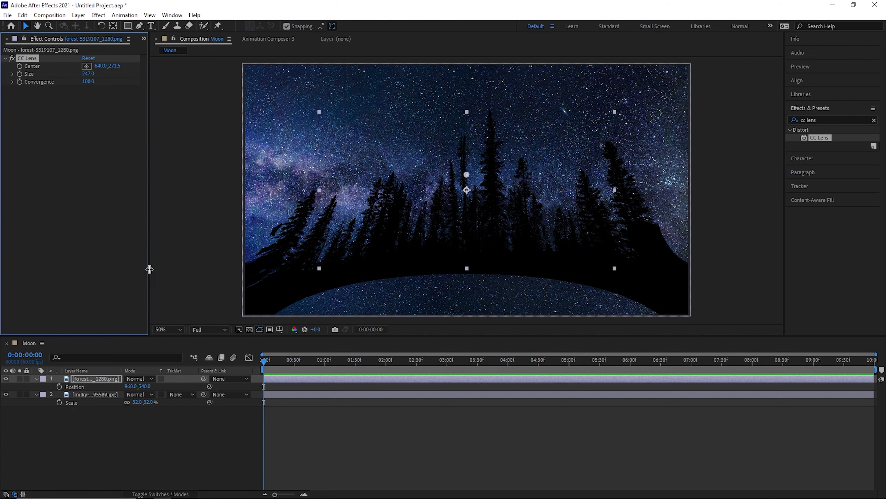
pyautogui.moveTo(141, 388); pyautogui.dragTo(231, 389)
pyautogui.press('s')
pyautogui.moveTo(148, 386); pyautogui.dragTo(164, 389)
pyautogui.click(158, 386)
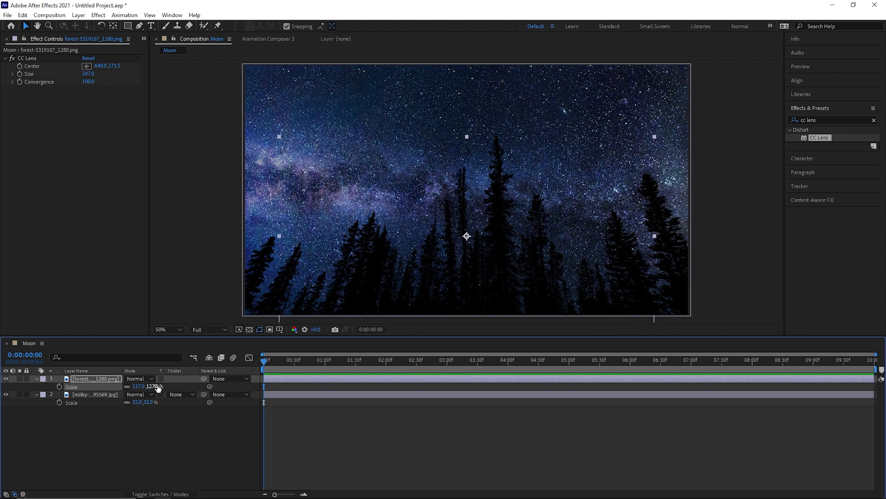
pyautogui.press('Return')
pyautogui.press('p')
pyautogui.moveTo(146, 386); pyautogui.dragTo(137, 387)
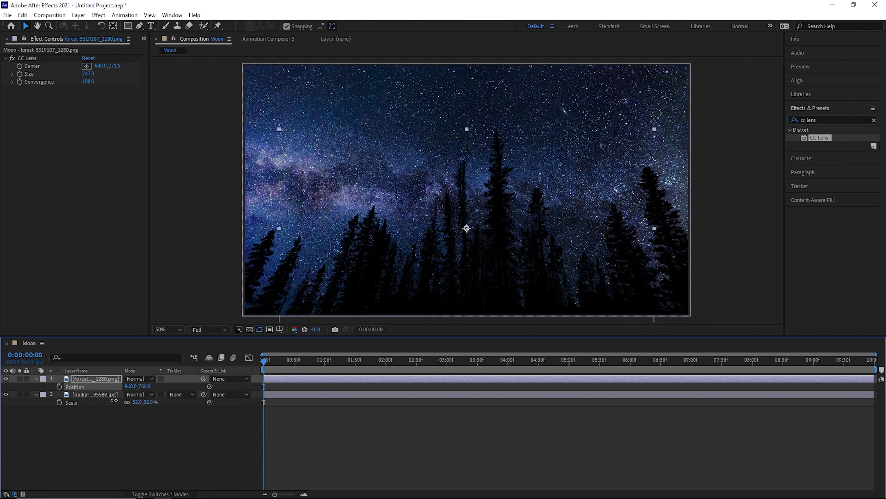
pyautogui.click(131, 416)
# Step: Place Moon.png in the composition as the uppermost layer and scale it to 31%
pyautogui.click(146, 38)
pyautogui.click(156, 50)
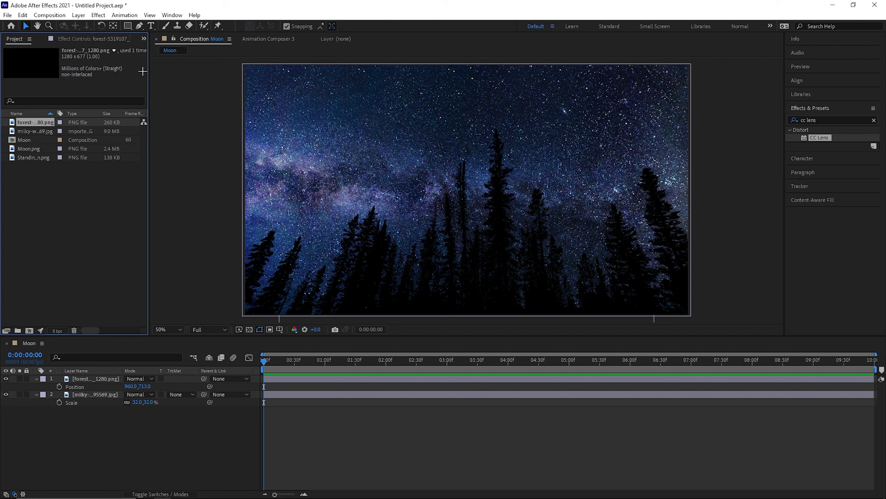
pyautogui.moveTo(25, 148); pyautogui.dragTo(448, 179)
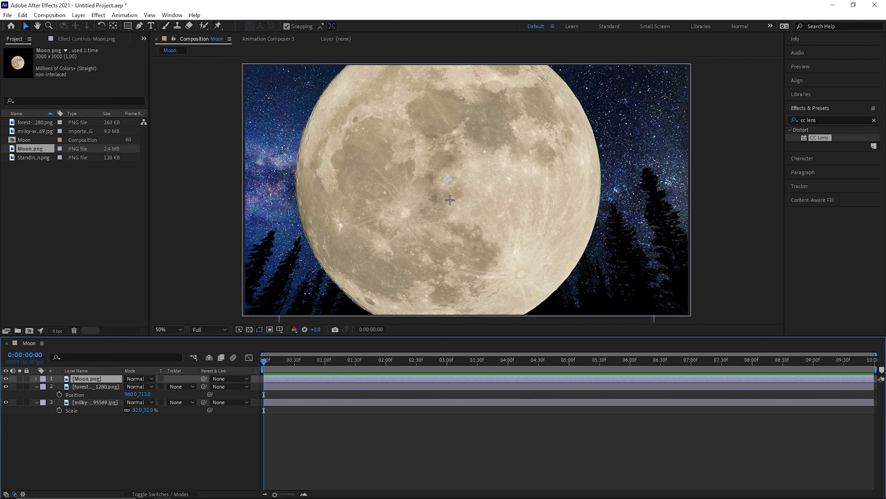
pyautogui.press('s')
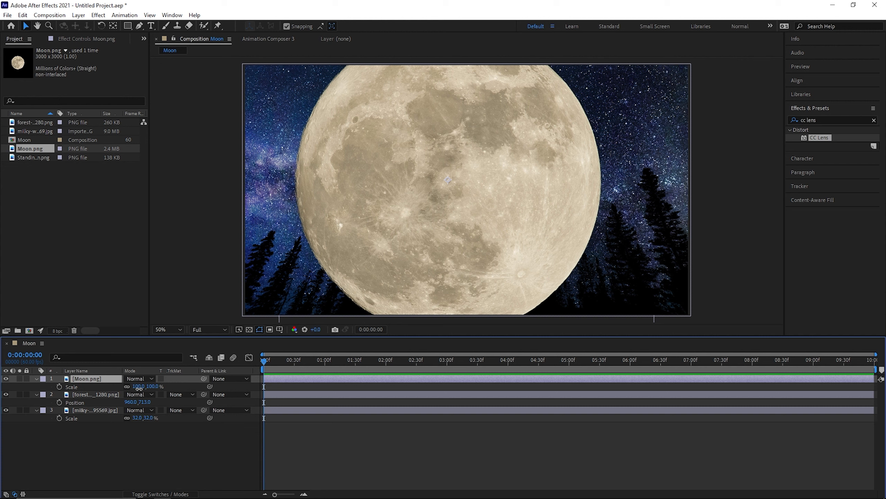
pyautogui.moveTo(139, 388)
pyautogui.mouseDown()
pyautogui.moveTo(112, 398)
pyautogui.moveTo(140, 387)
pyautogui.mouseUp()
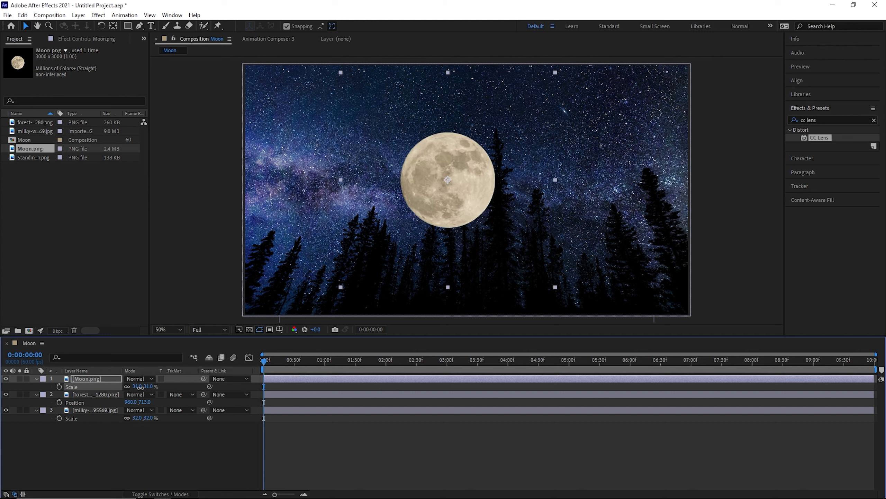
# Step: Center the moon layer horizontally in the composition
pyautogui.click(801, 92)
pyautogui.click(797, 81)
pyautogui.click(810, 103)
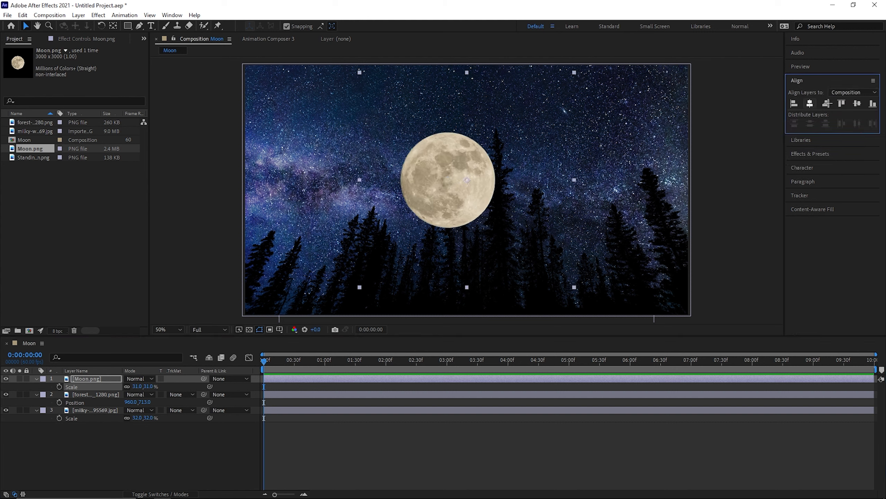
# Step: Center the moon layer vertically in the composition and move it beneath the forest layer
pyautogui.click(857, 103)
pyautogui.moveTo(92, 379); pyautogui.dragTo(98, 402)
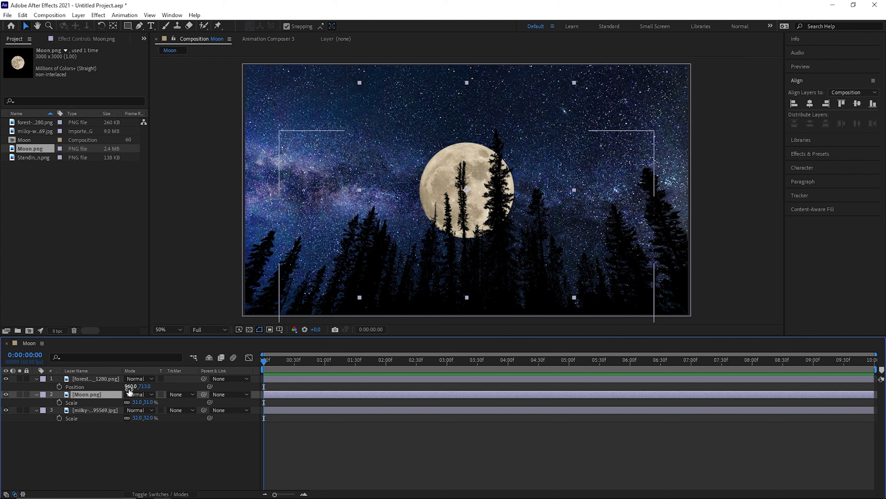
# Step: Scale the moon layer to 25% so it appears smaller behind the trees
pyautogui.press('s')
pyautogui.click(94, 379)
pyautogui.click(95, 396)
pyautogui.press('s')
pyautogui.moveTo(137, 402); pyautogui.dragTo(135, 402)
# Step: Place Standing Man.png in the composition as the uppermost layer and lower it so the legs fall below the frame
pyautogui.moveTo(35, 157); pyautogui.dragTo(416, 202)
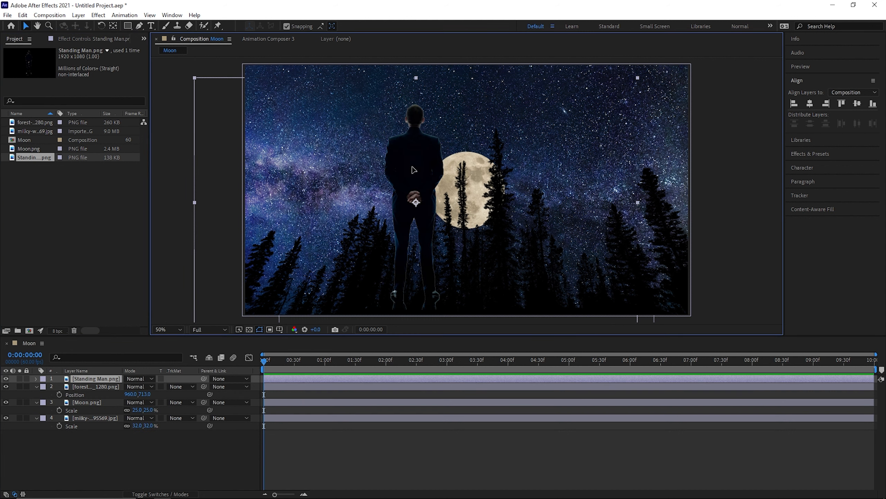
pyautogui.moveTo(413, 170); pyautogui.dragTo(432, 274)
# Step: Scale the standing man layer to 168% and position it slightly left of the moon, with only the upper body in frame
pyautogui.press('s')
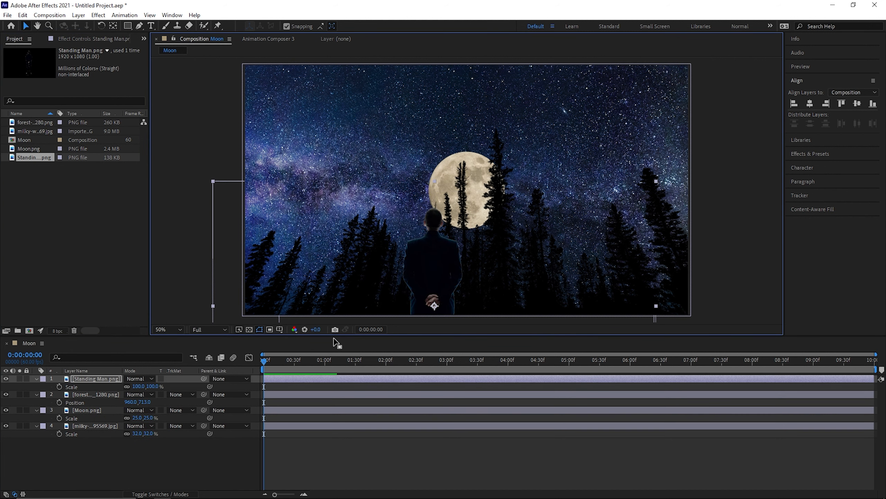
pyautogui.moveTo(153, 387); pyautogui.dragTo(190, 388)
pyautogui.click(421, 257)
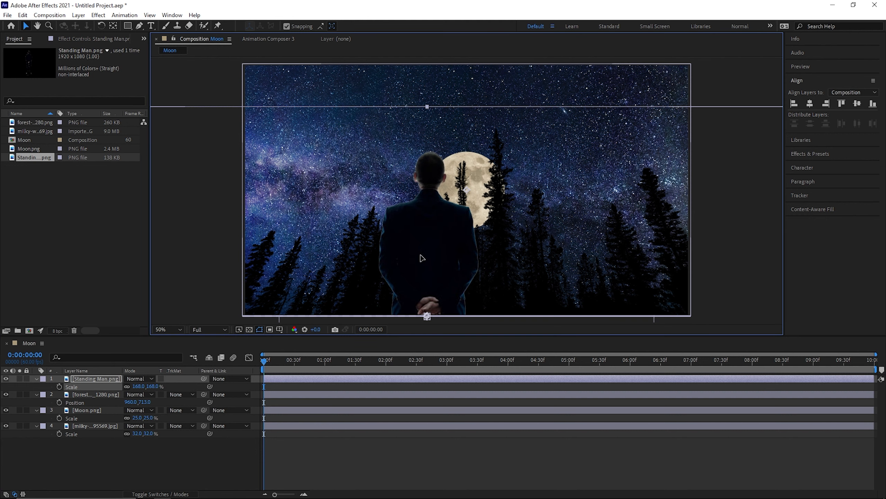
pyautogui.moveTo(420, 255); pyautogui.dragTo(438, 258)
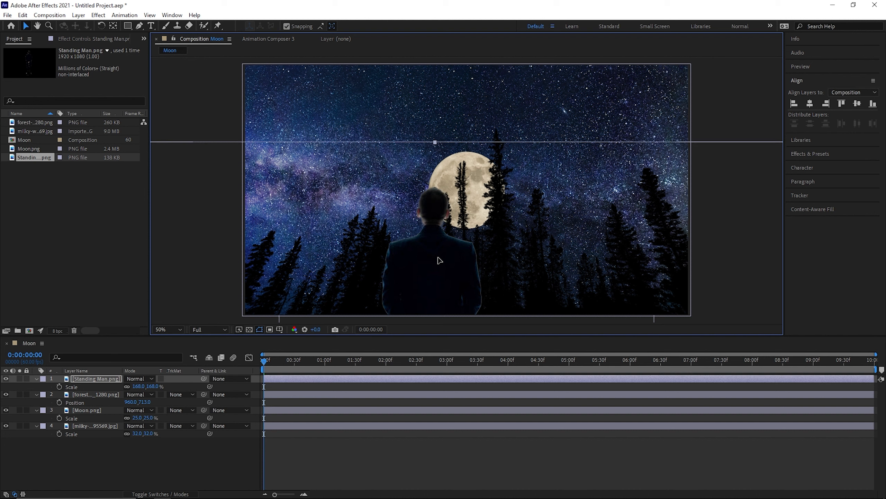
# Step: Apply the Tint effect to the standing man layer and set its amount to 80%
pyautogui.click(798, 80)
pyautogui.click(817, 109)
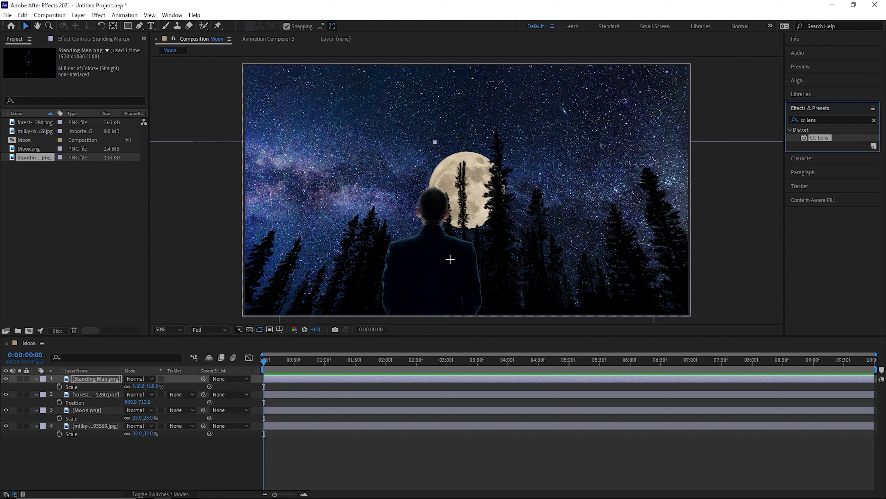
pyautogui.click(833, 120)
pyautogui.write('tint')
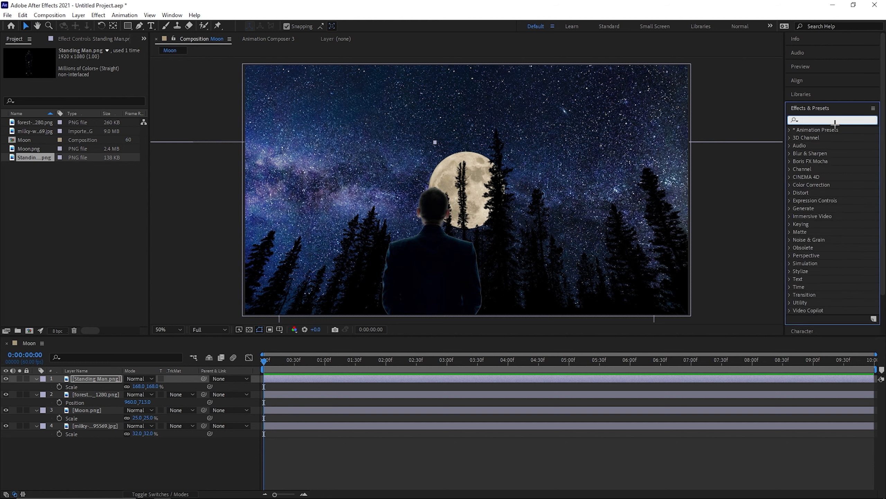
pyautogui.moveTo(824, 169); pyautogui.dragTo(491, 248)
pyautogui.click(86, 82)
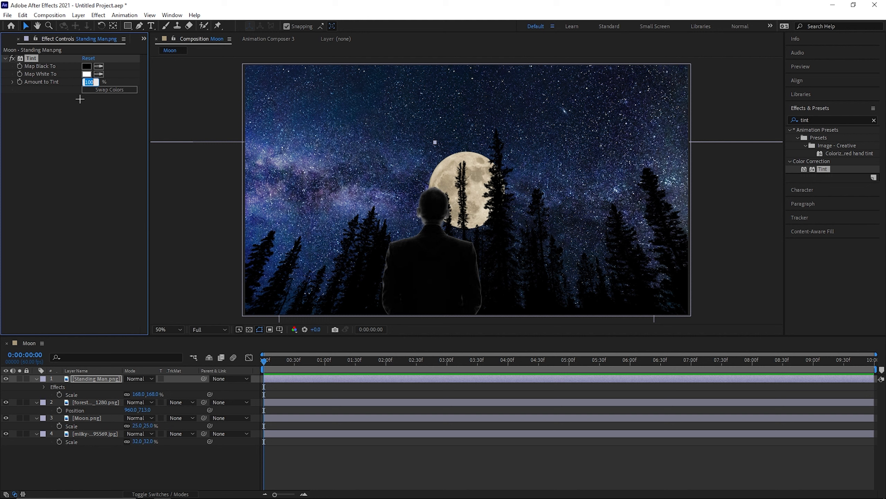
pyautogui.write('80')
pyautogui.click(68, 143)
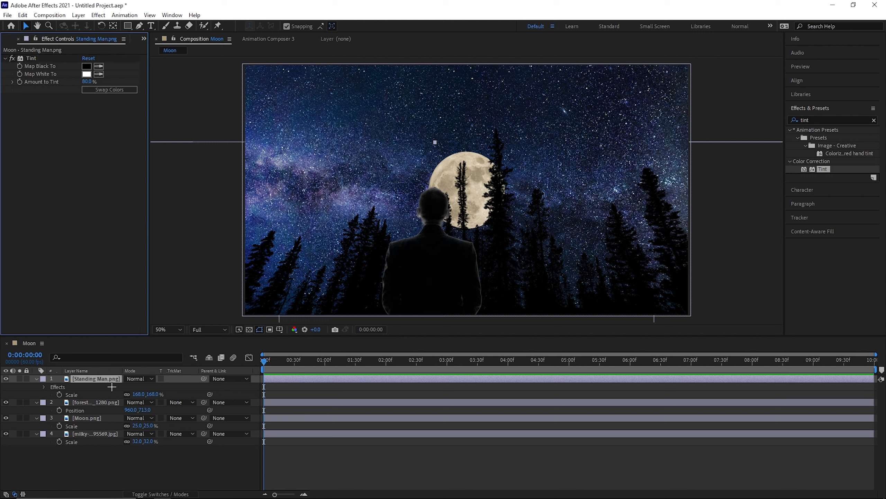
# Step: Duplicate the standing man layer and apply the Fill effect to the upper copy
pyautogui.click(92, 377)
pyautogui.hotkey('ctrl', 'd')
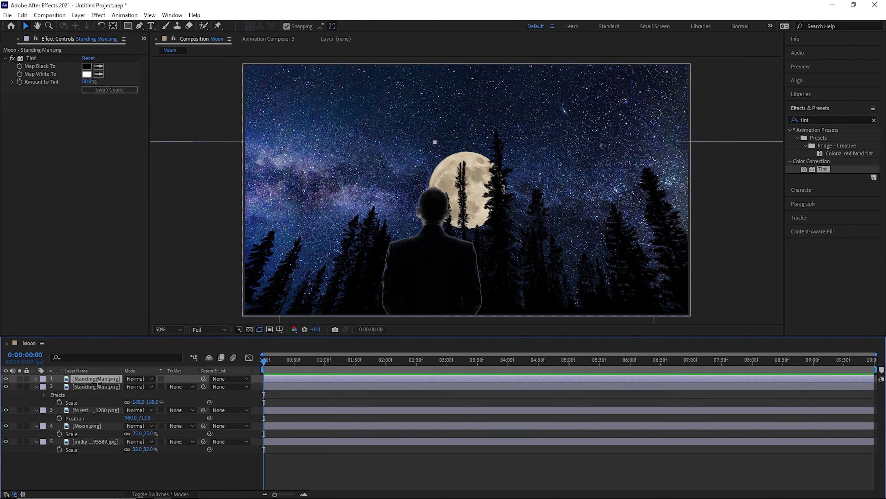
pyautogui.click(832, 120)
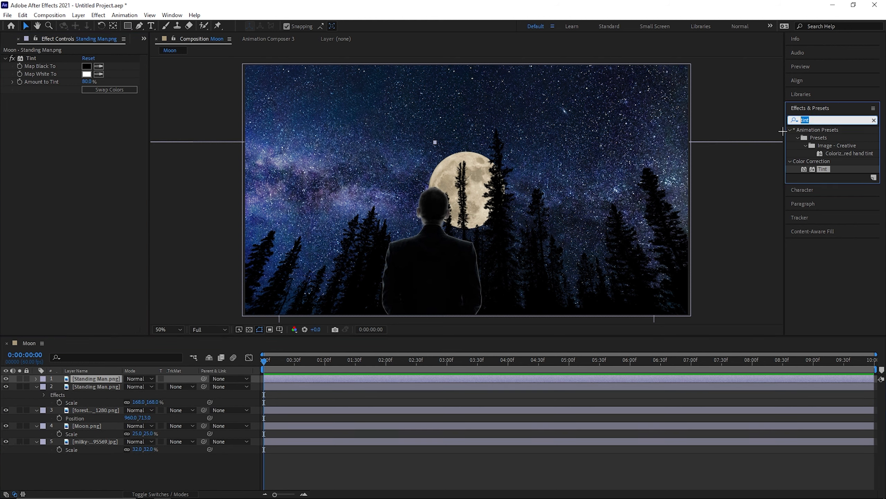
pyautogui.write('fill')
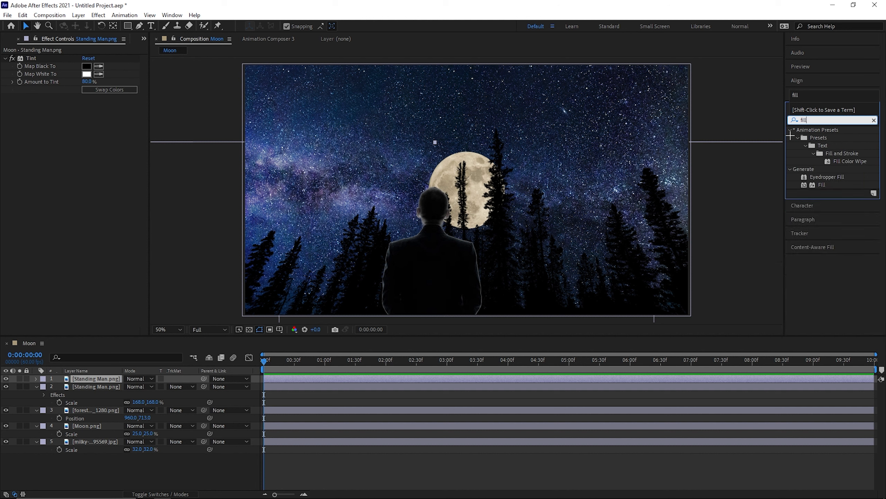
pyautogui.moveTo(825, 186); pyautogui.dragTo(428, 244)
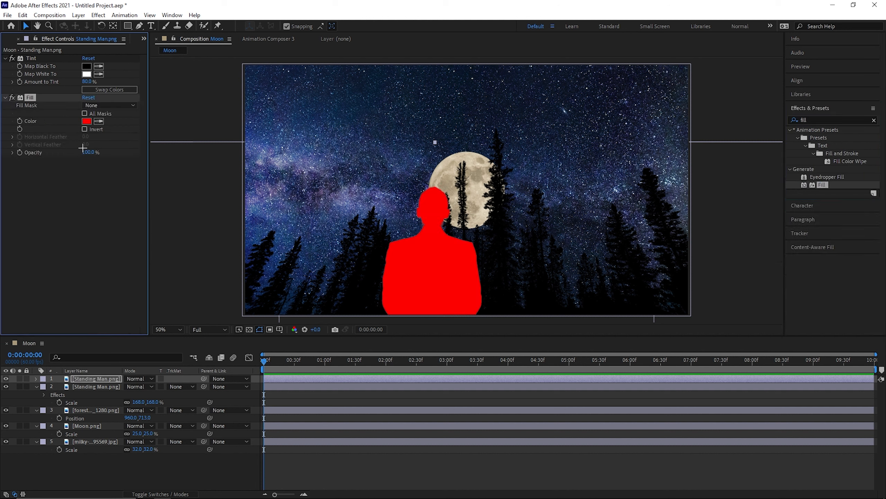
# Step: Set the Fill color on the upper standing man copy to black (000000) and its opacity to 80%
pyautogui.click(87, 122)
pyautogui.click(234, 324)
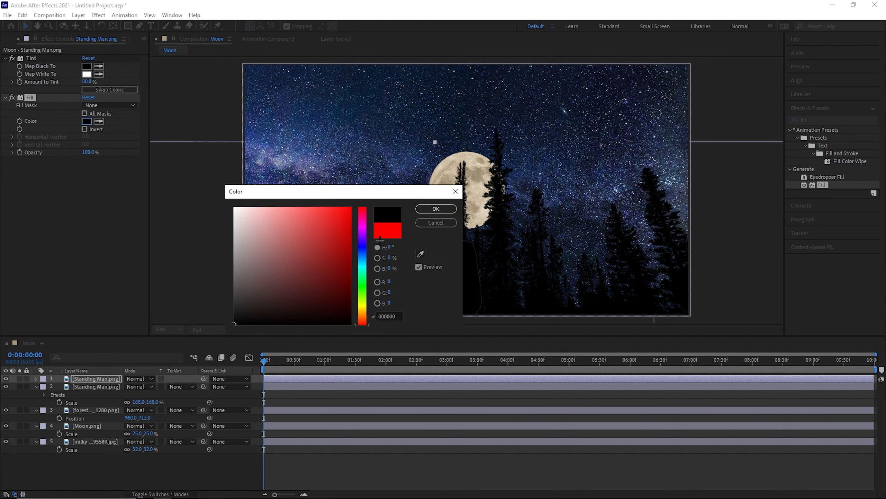
pyautogui.click(429, 208)
pyautogui.click(89, 153)
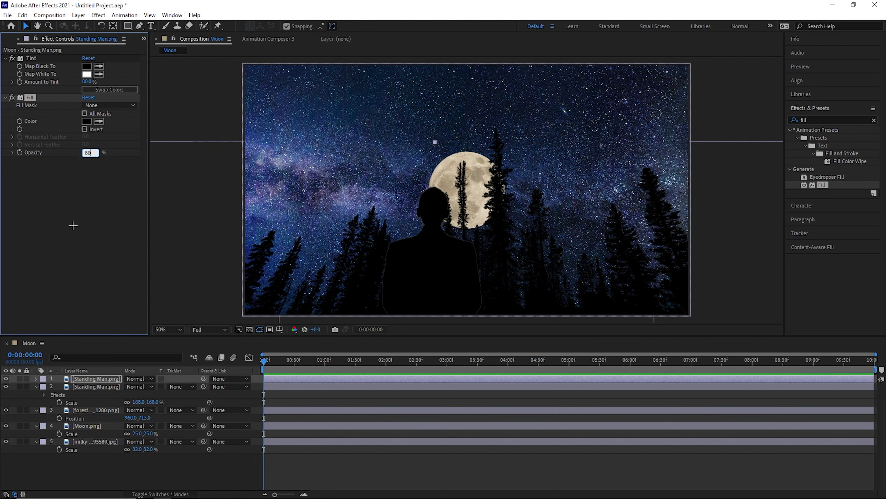